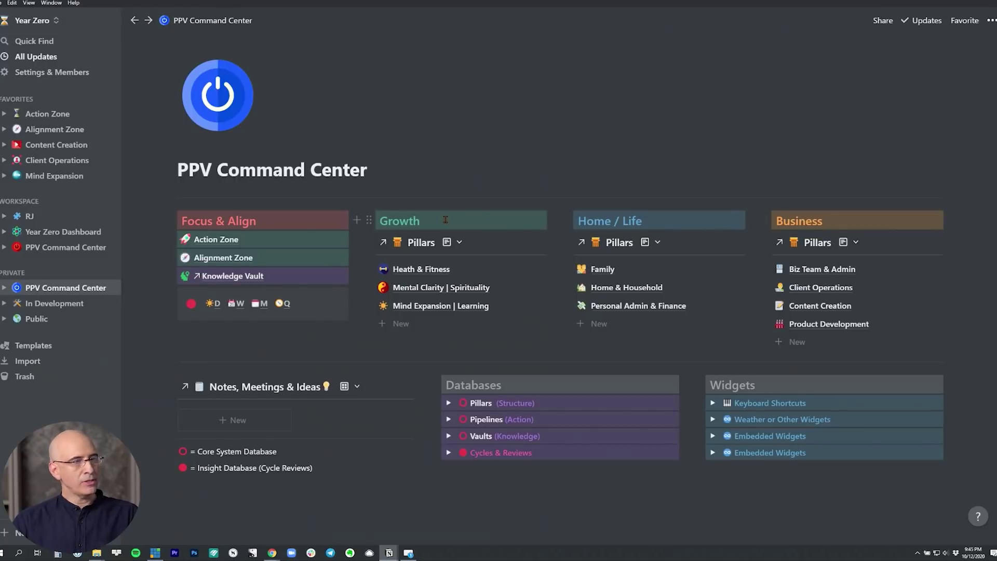
Expand and collapse the Pillars, Pipelines and Vaults toggles under Databases one at a time to view the databases each contains
{"action": "key", "text": "alt+Tab"}
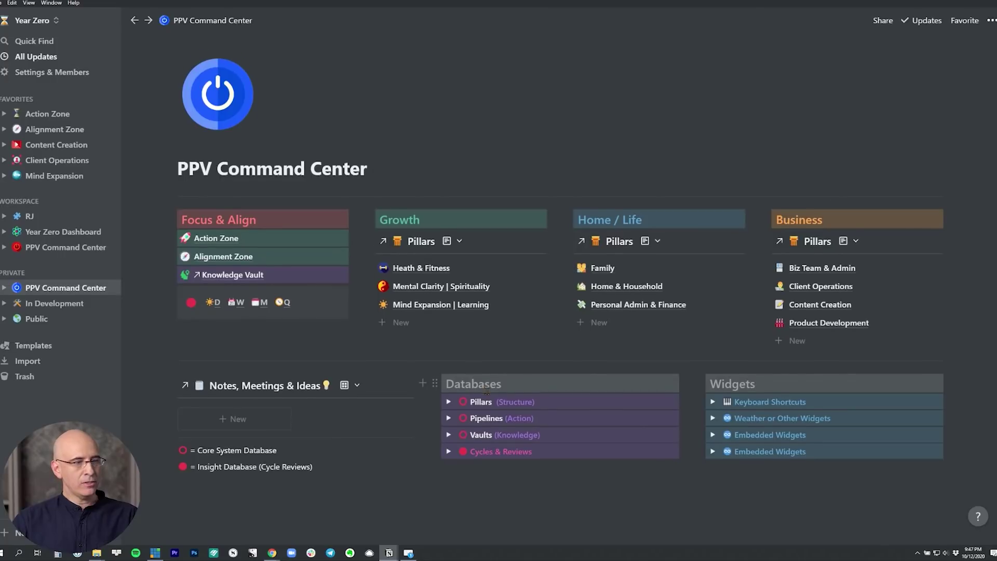
{"action": "scroll", "coordinate": [486, 391], "scroll_direction": "down", "scroll_amount": 1}
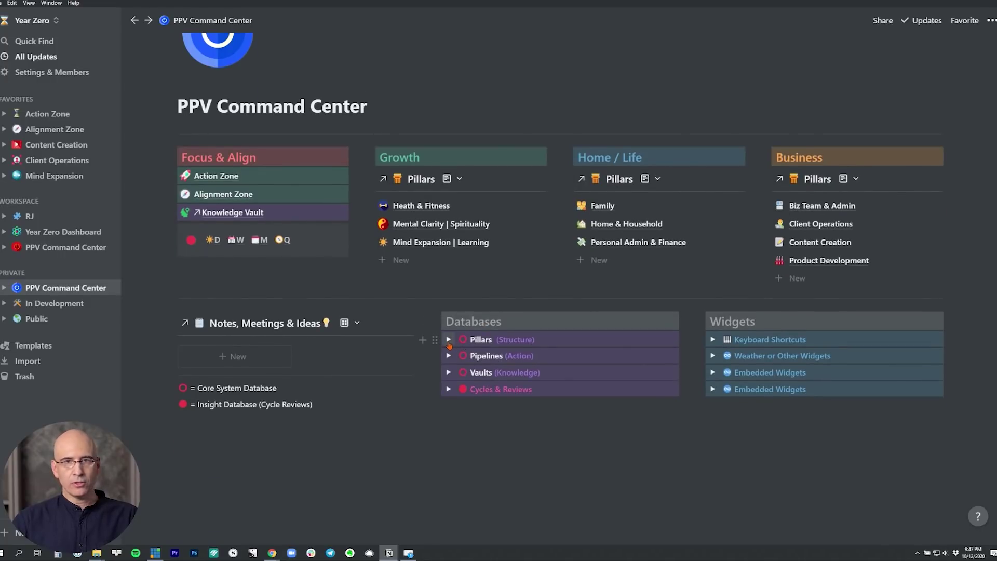
{"action": "left_click", "coordinate": [448, 340]}
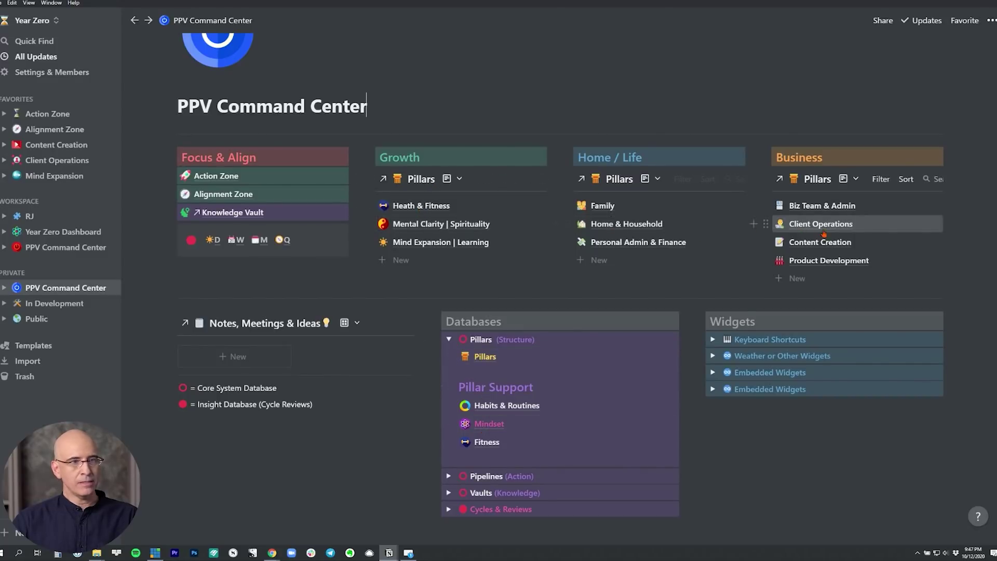
{"action": "left_click", "coordinate": [448, 339]}
{"action": "left_click", "coordinate": [448, 356]}
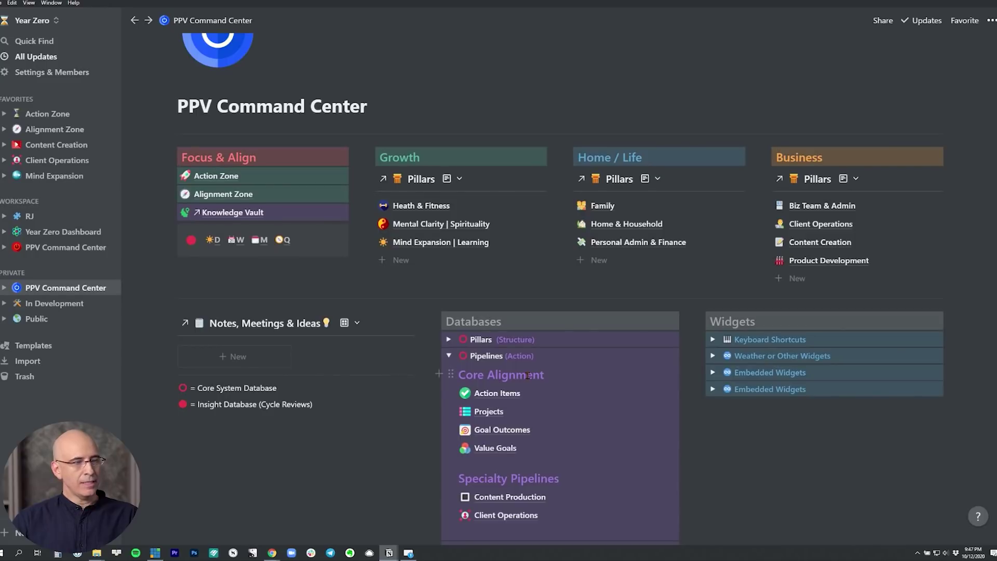
{"action": "scroll", "coordinate": [527, 378], "scroll_direction": "down", "scroll_amount": 1}
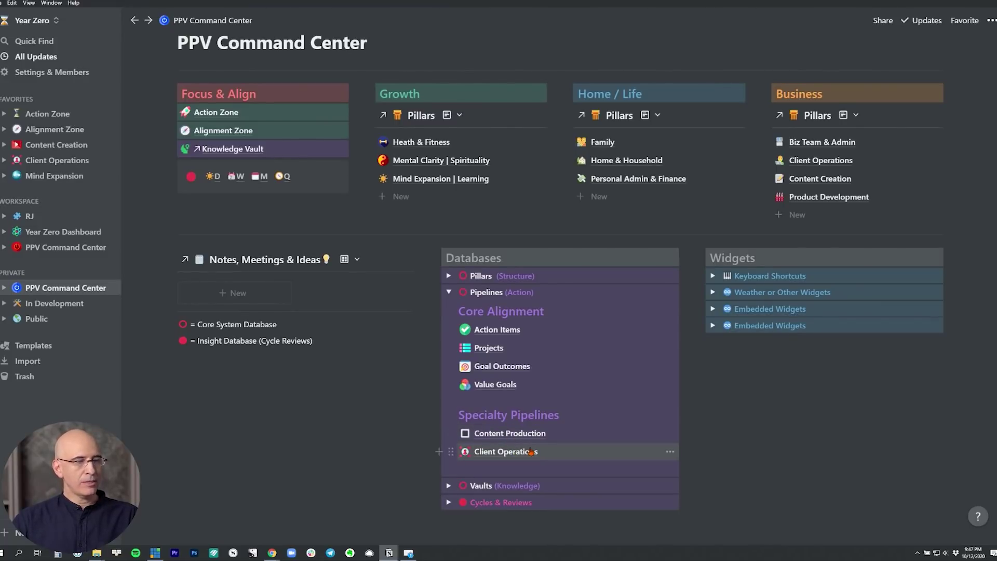
{"action": "left_click", "coordinate": [449, 293]}
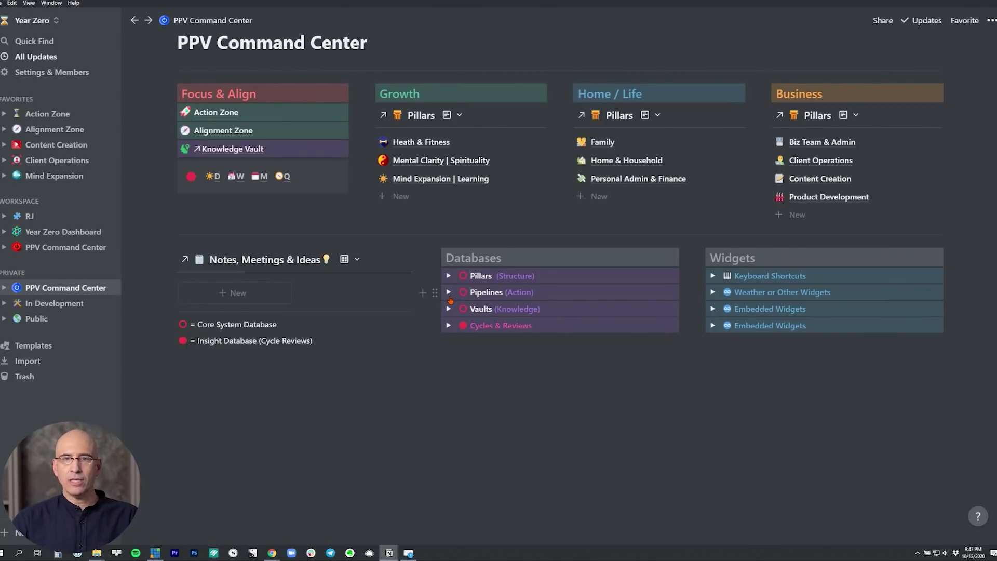
{"action": "left_click", "coordinate": [449, 309]}
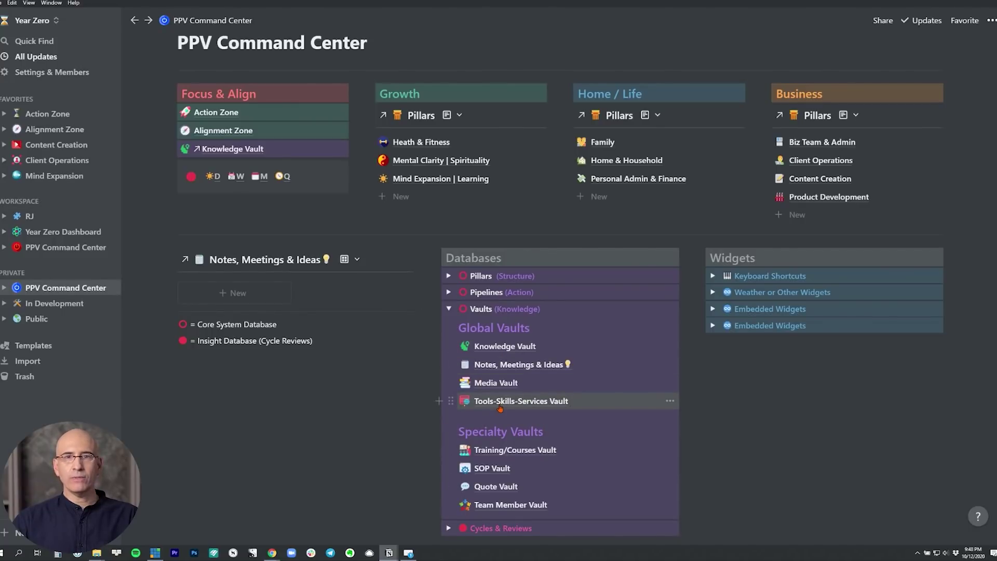
{"action": "left_click", "coordinate": [448, 309]}
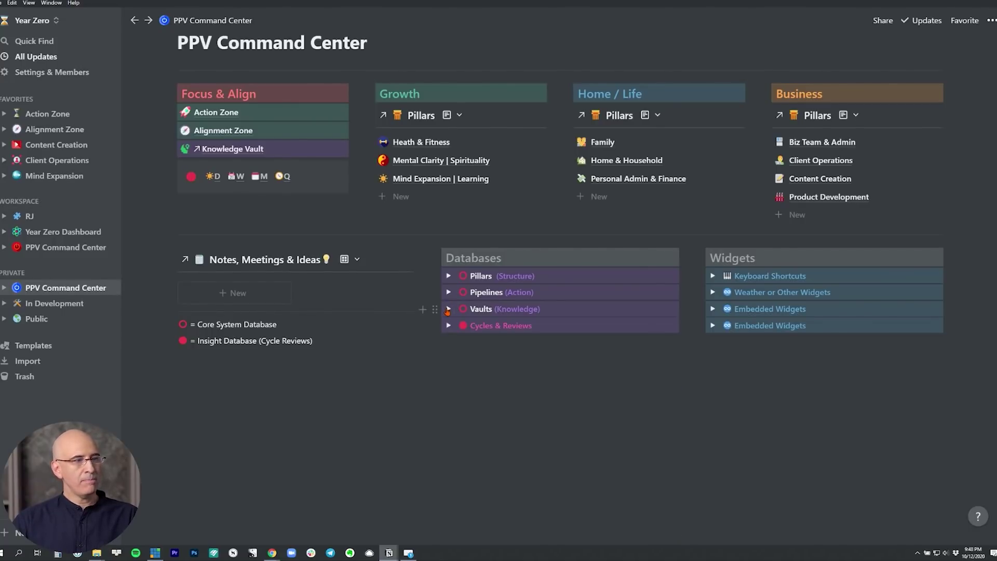
Check the contents of the Keyboard Shortcuts and Weather or Other Widgets toggles under Widgets and collapse both again
{"action": "scroll", "coordinate": [458, 326], "scroll_direction": "up", "scroll_amount": 3}
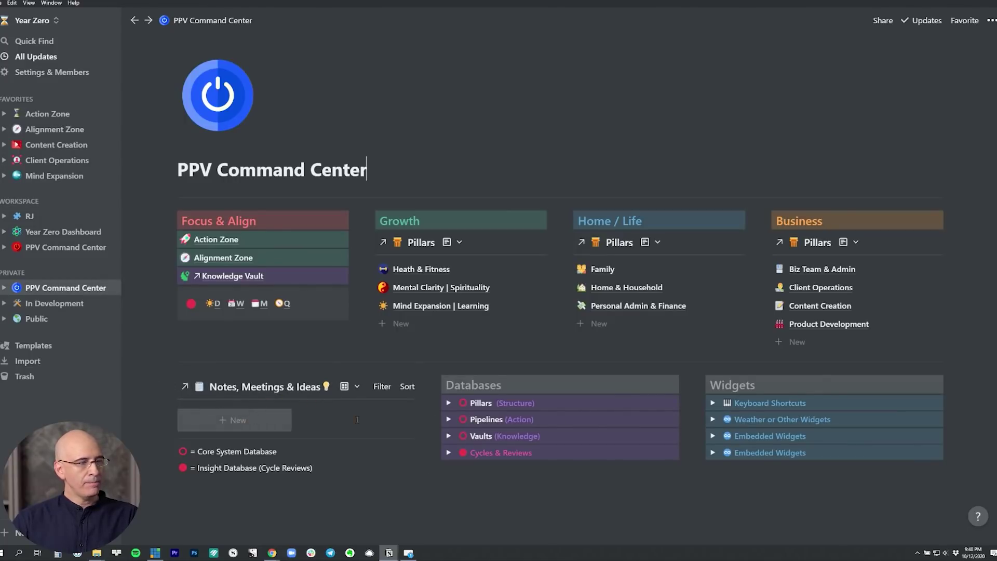
{"action": "left_click", "coordinate": [713, 403]}
{"action": "left_click", "coordinate": [713, 403]}
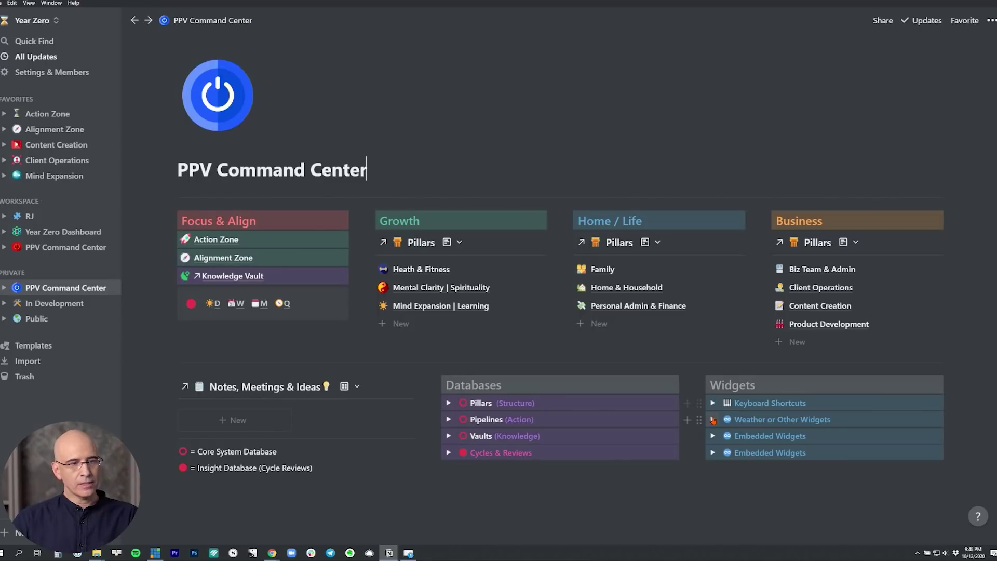
{"action": "left_click", "coordinate": [712, 420]}
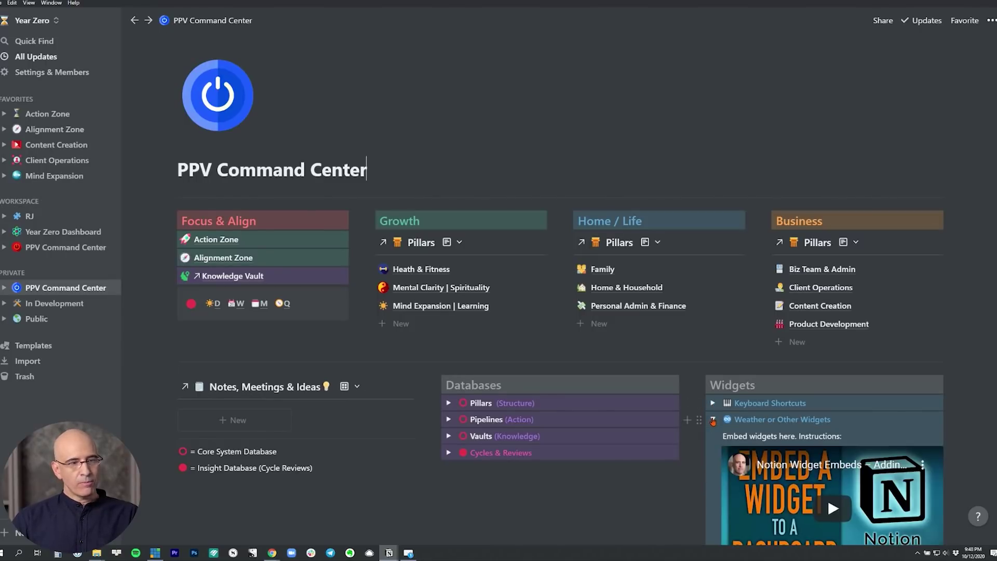
{"action": "left_click", "coordinate": [712, 420]}
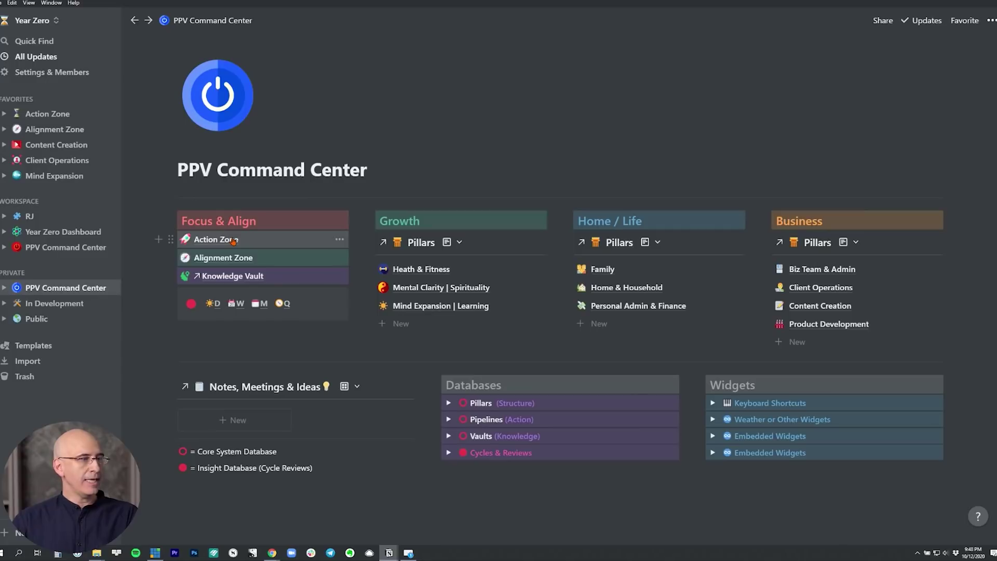
Open the Alignment Zone page and view the entries inside its Pillar Support and Review Cycles toggles, collapsing each after viewing
{"action": "left_click", "coordinate": [231, 258]}
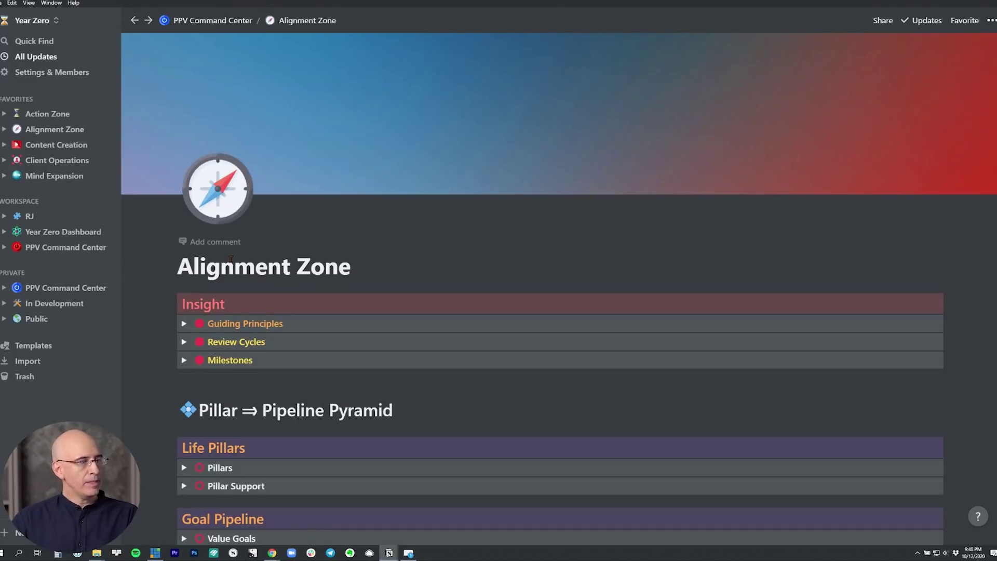
{"action": "scroll", "coordinate": [232, 258], "scroll_direction": "down", "scroll_amount": 3}
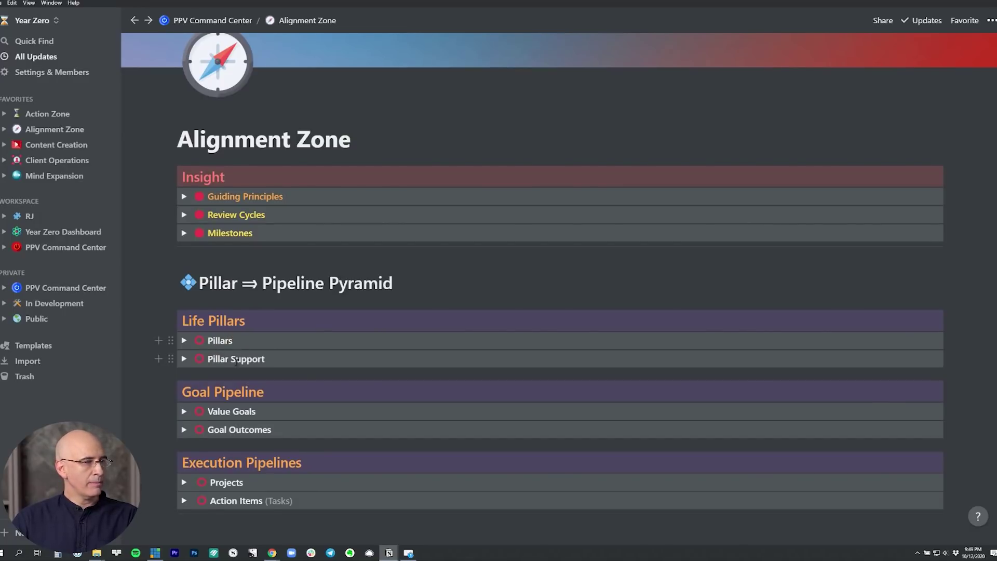
{"action": "left_click", "coordinate": [184, 358]}
{"action": "scroll", "coordinate": [156, 291], "scroll_direction": "down", "scroll_amount": 1}
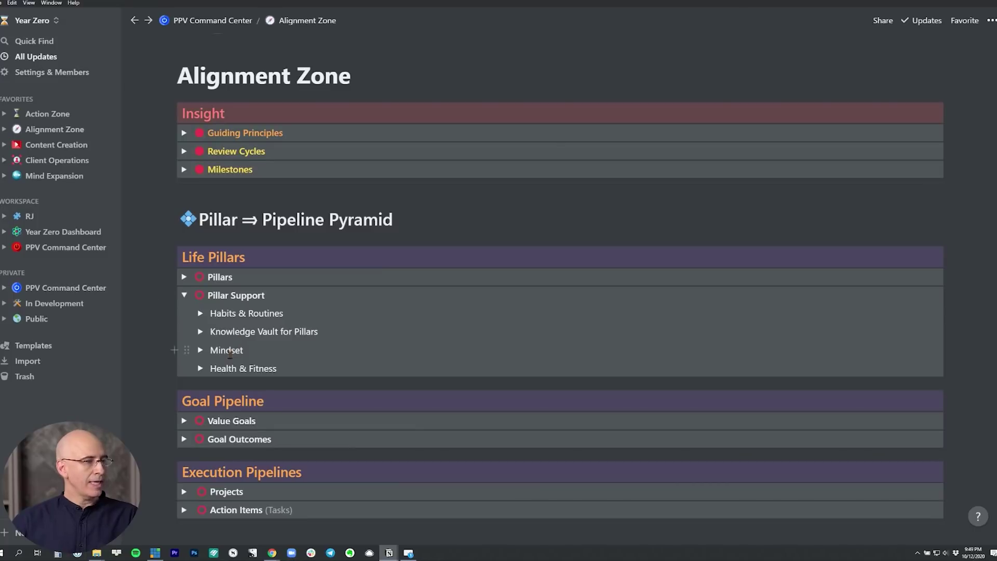
{"action": "left_click", "coordinate": [184, 296]}
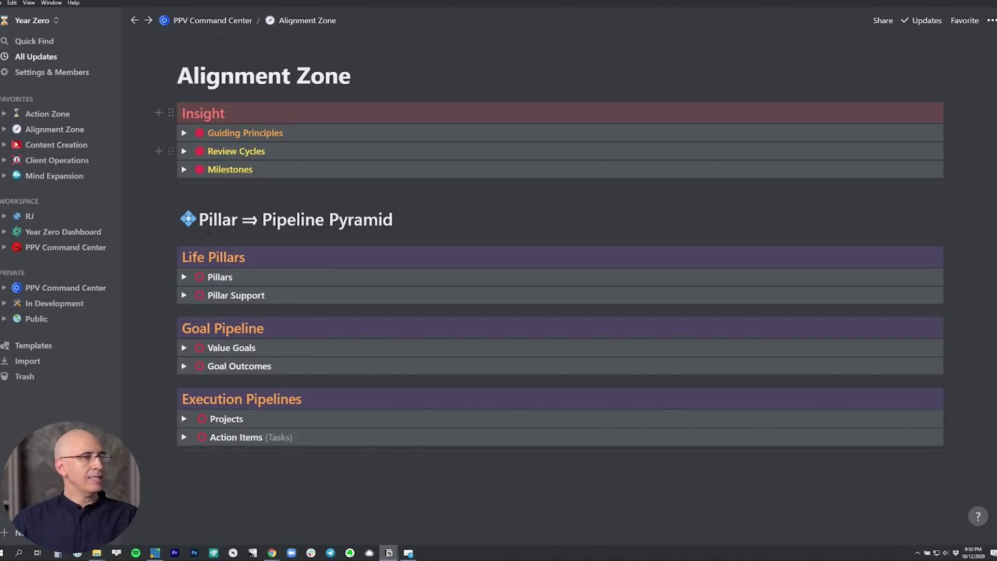
{"action": "left_click", "coordinate": [183, 151]}
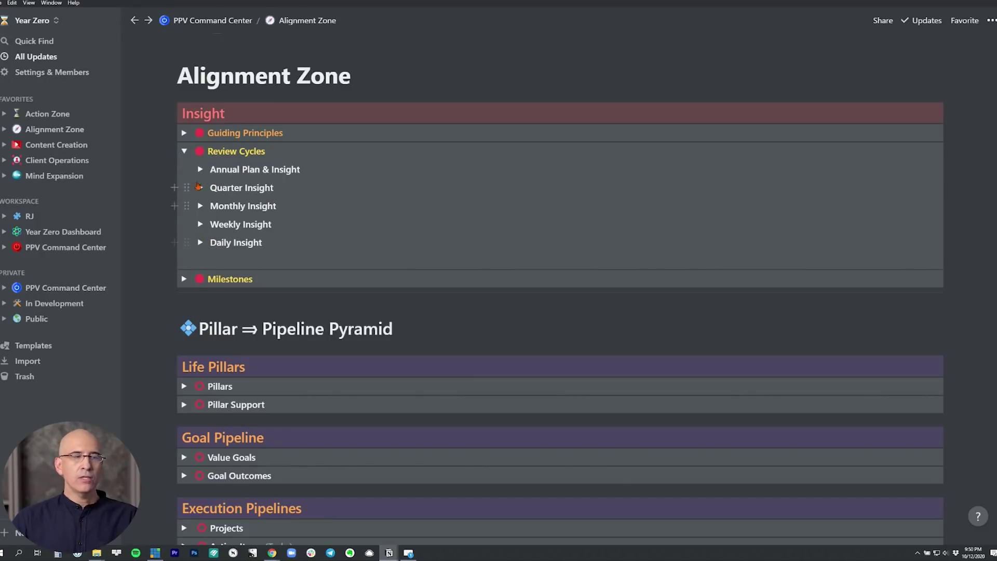
{"action": "left_click", "coordinate": [184, 152]}
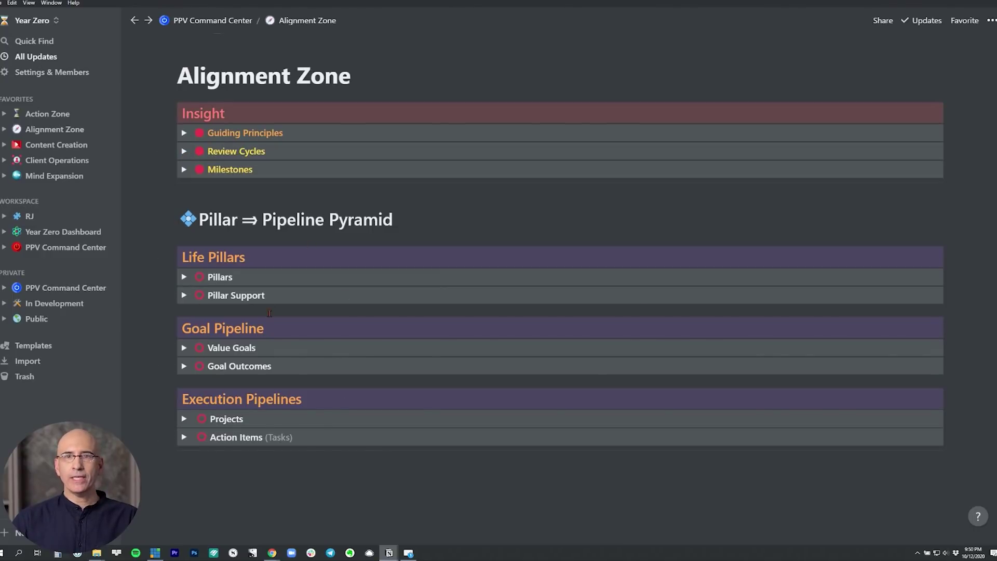
Go back to the PPV Command Center, open the Action Zone page and expand the Today - Action Items toggle
{"action": "left_click", "coordinate": [179, 21]}
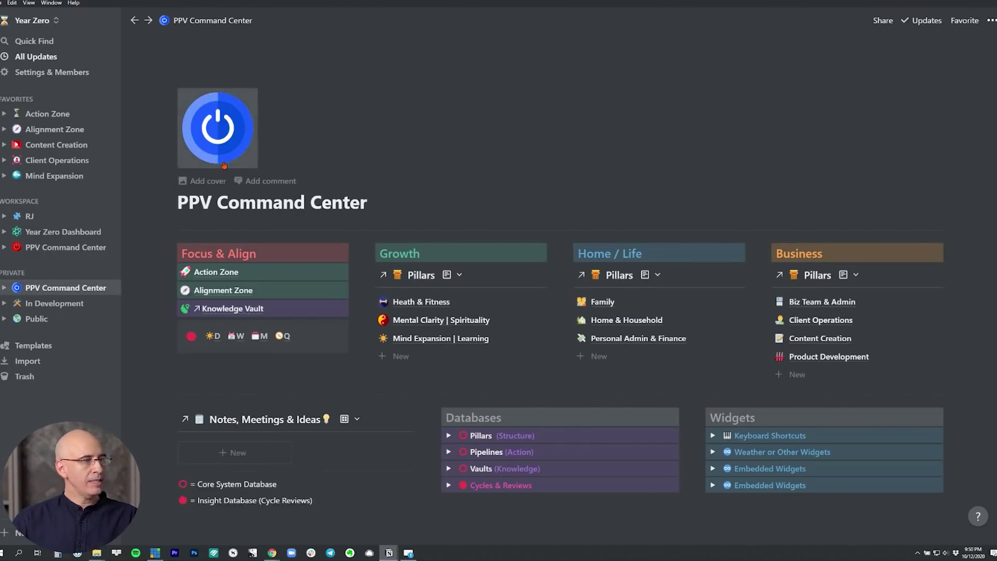
{"action": "left_click", "coordinate": [229, 211]}
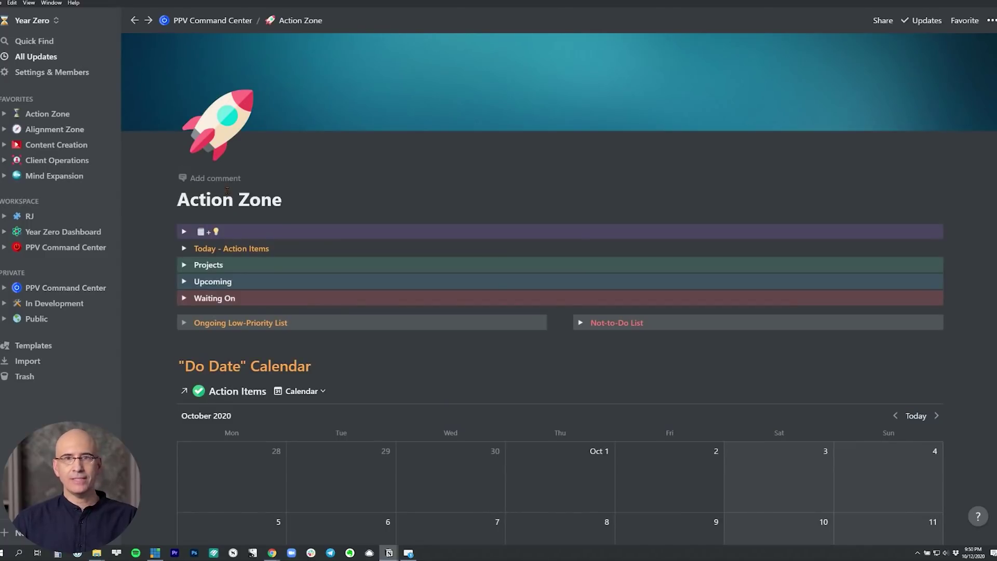
{"action": "left_click", "coordinate": [184, 249]}
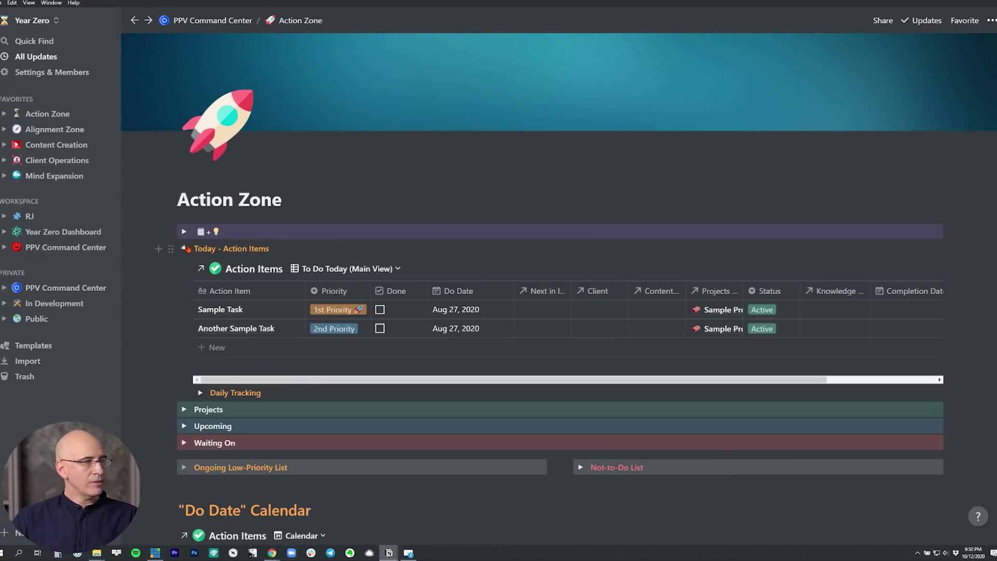
Look through the Action Zone page's action items, Do Date calendar, Client Operations, Active Projects and Active Goal Outcomes sections
{"action": "scroll", "coordinate": [186, 251], "scroll_direction": "down", "scroll_amount": 2}
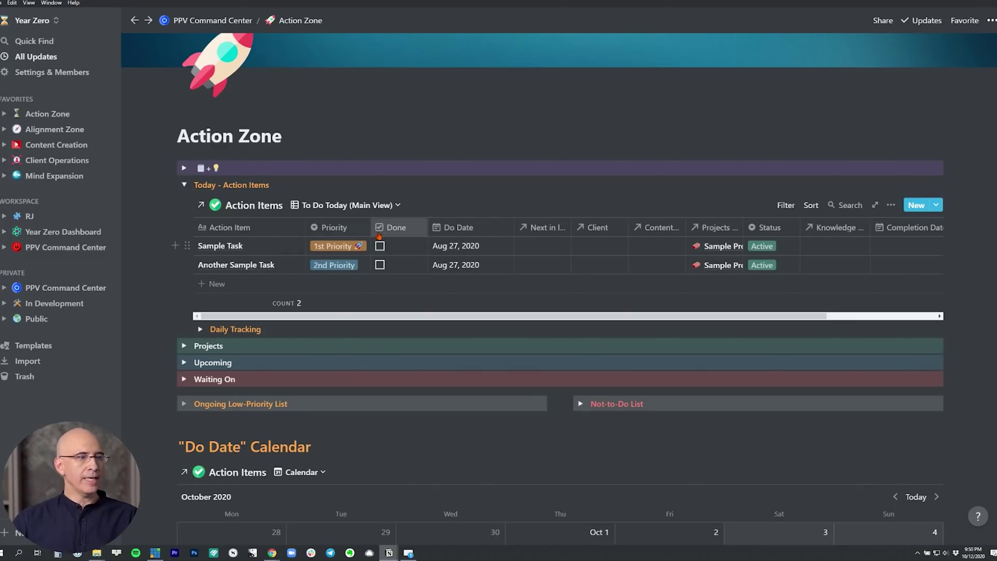
{"action": "scroll", "coordinate": [345, 264], "scroll_direction": "down", "scroll_amount": 10}
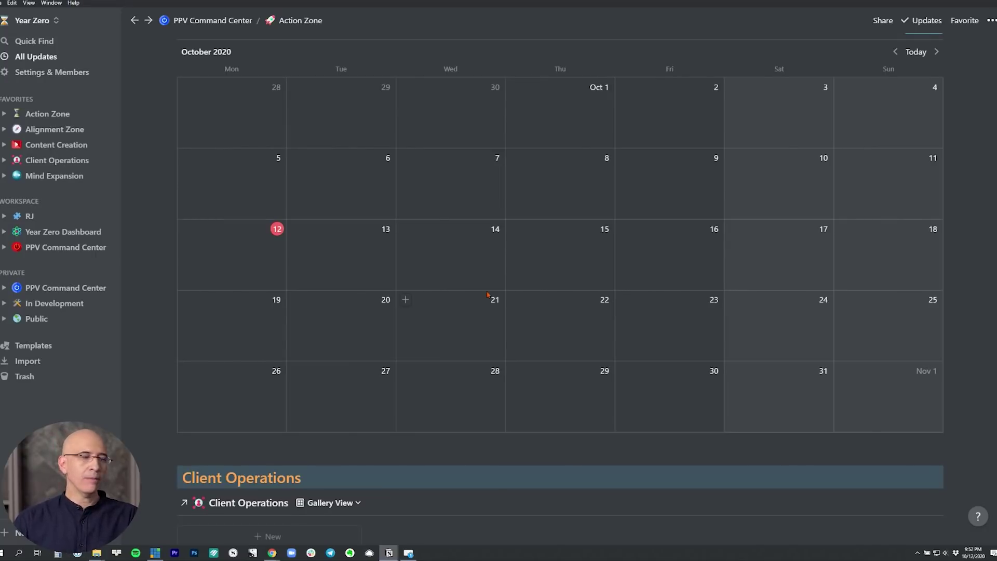
{"action": "scroll", "coordinate": [487, 295], "scroll_direction": "down", "scroll_amount": 7}
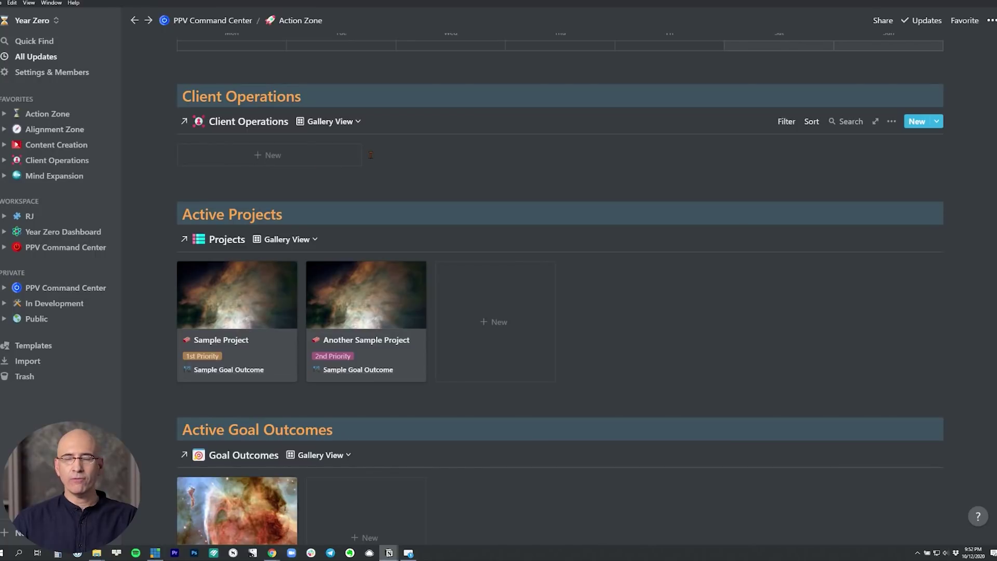
{"action": "scroll", "coordinate": [371, 155], "scroll_direction": "down", "scroll_amount": 1}
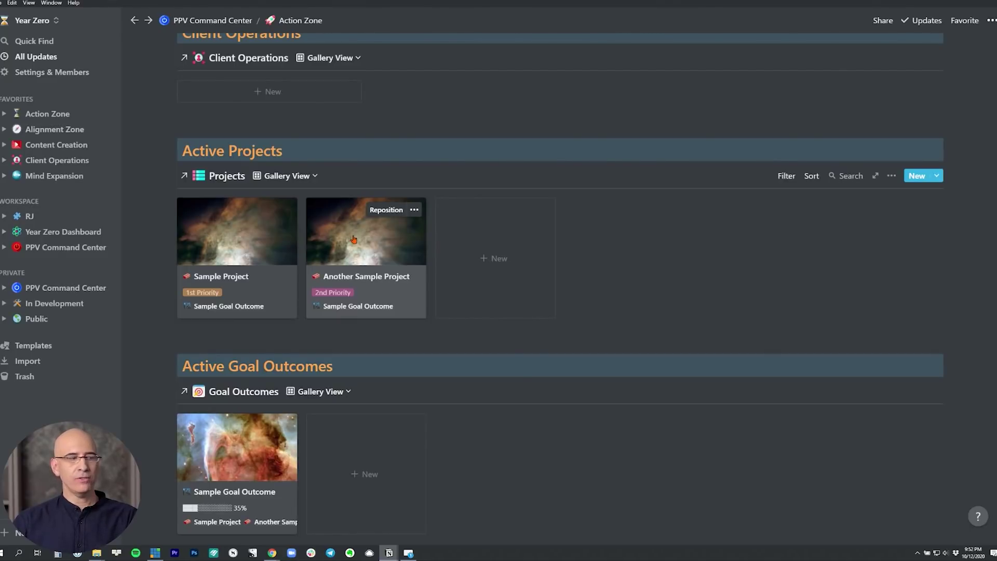
{"action": "scroll", "coordinate": [353, 239], "scroll_direction": "down", "scroll_amount": 1}
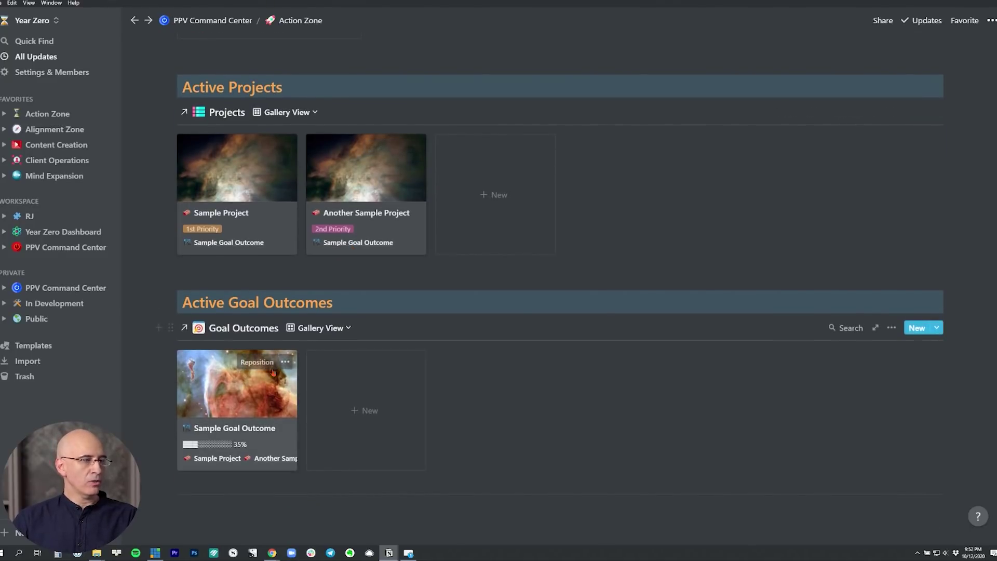
{"action": "scroll", "coordinate": [402, 247], "scroll_direction": "up", "scroll_amount": 15}
{"action": "scroll", "coordinate": [403, 247], "scroll_direction": "down", "scroll_amount": 2}
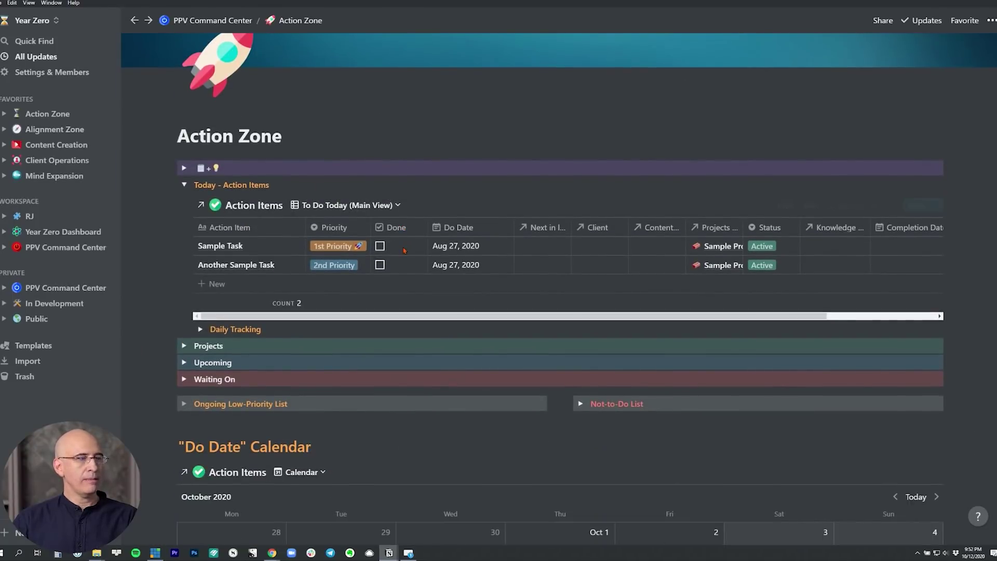
View the available Priority options for Sample Task without changing its selection, and return to the PPV Command Center page
{"action": "left_click", "coordinate": [184, 185]}
{"action": "left_click", "coordinate": [184, 185]}
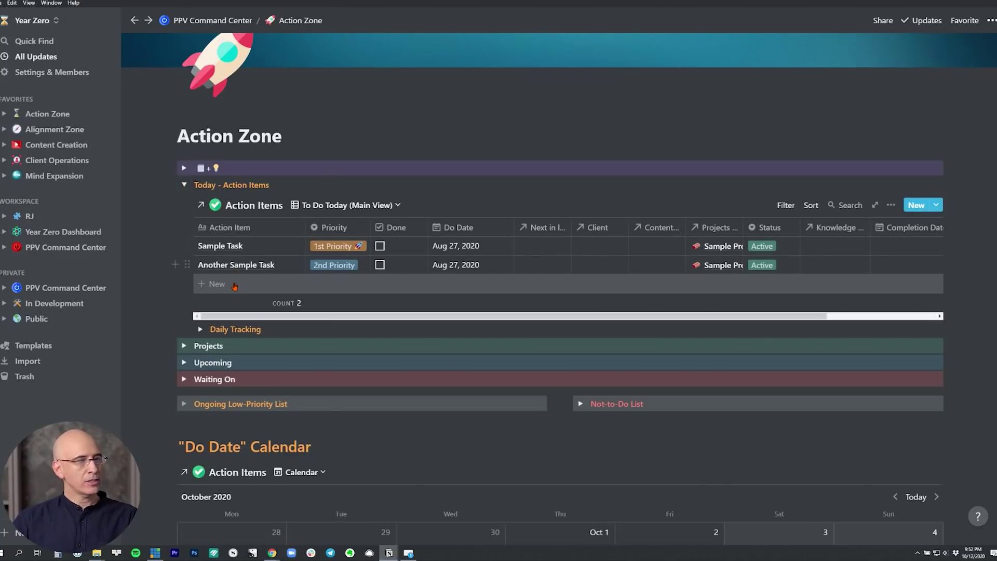
{"action": "left_click", "coordinate": [335, 247]}
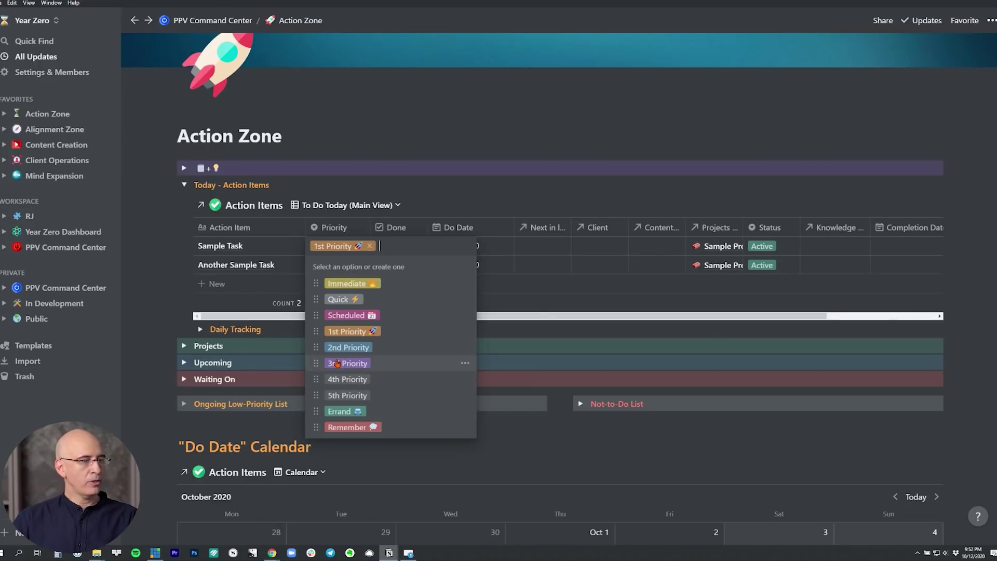
{"action": "key", "text": "Escape"}
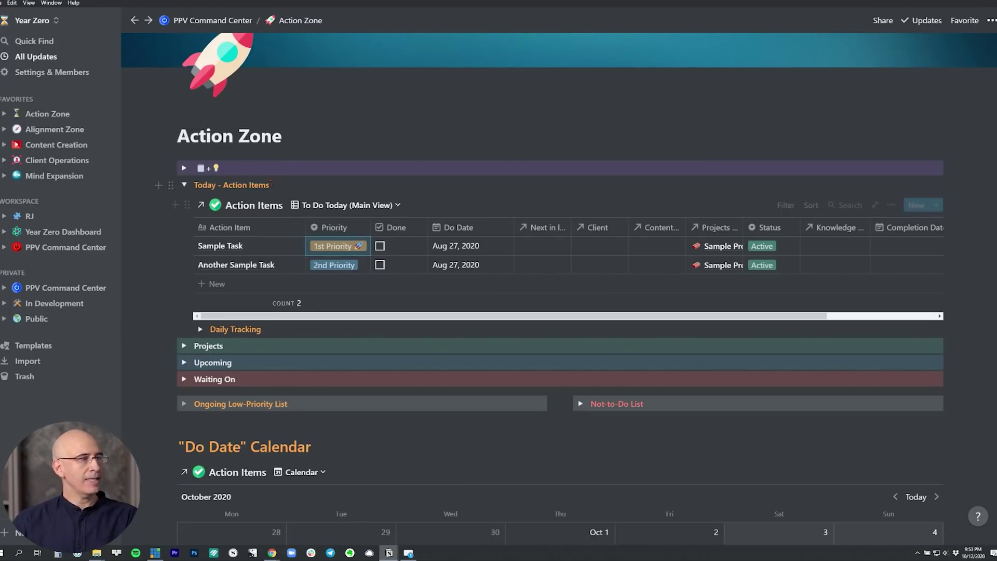
{"action": "key", "text": "ctrl+bracketleft"}
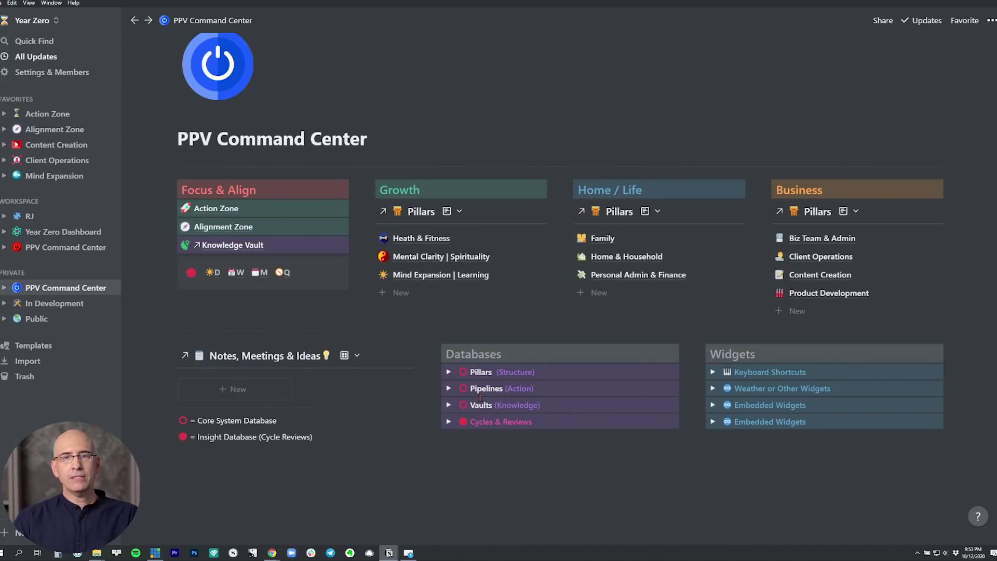